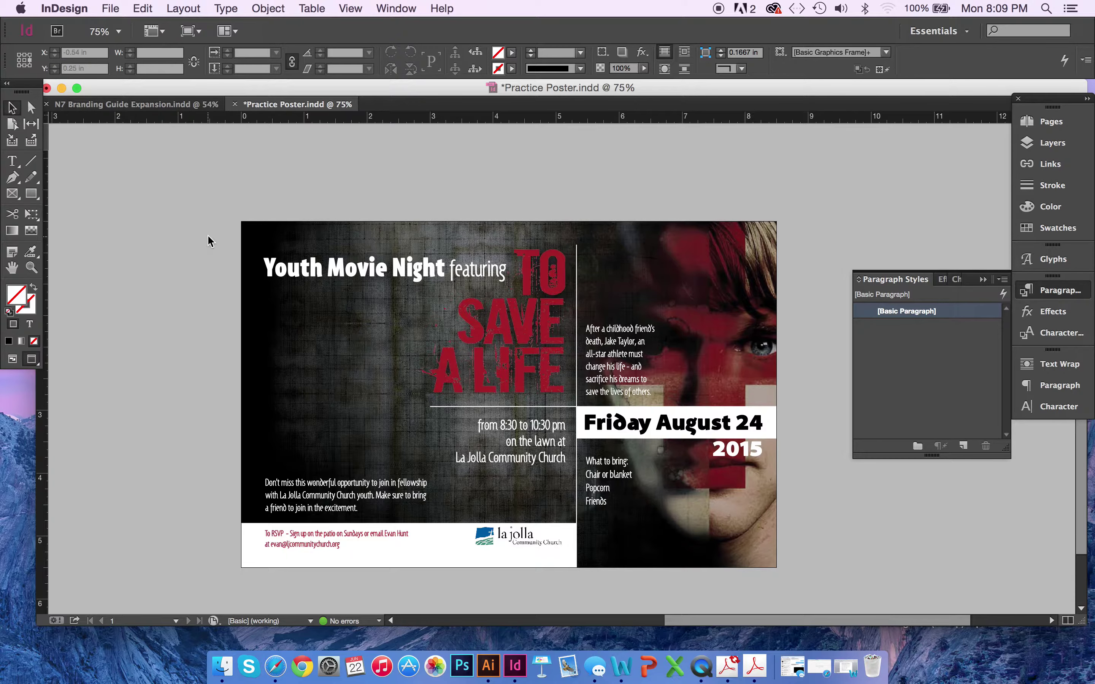
Step: Show the poster's guides and bleed area in normal view, and review the bleed values in Document Setup
key(w)
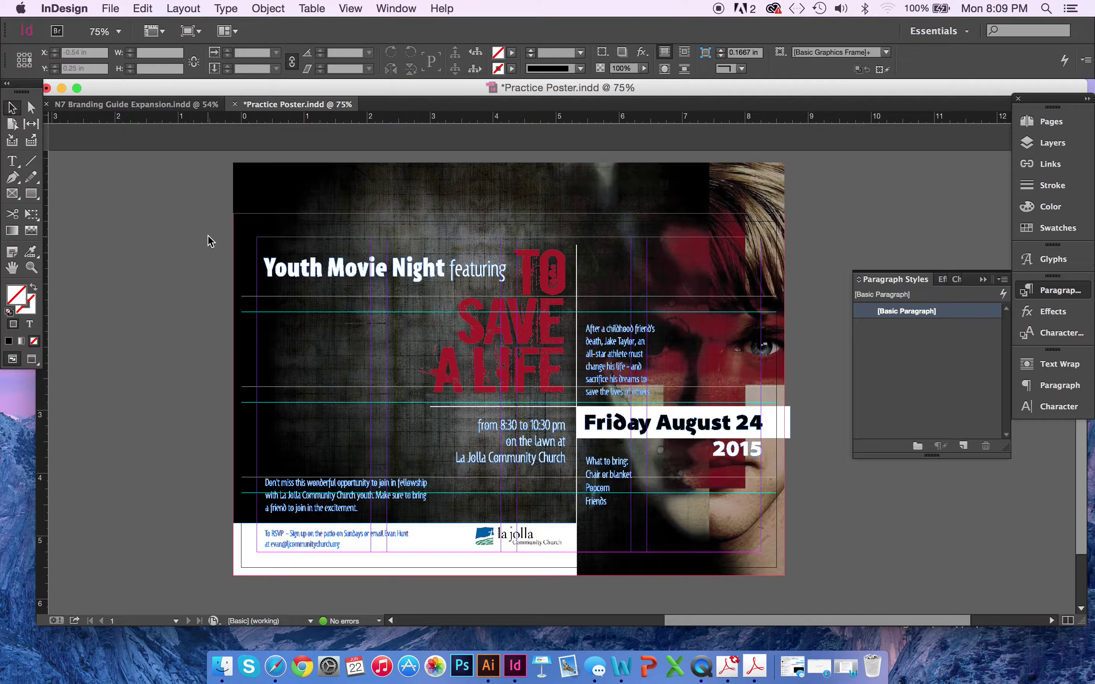
click(119, 11)
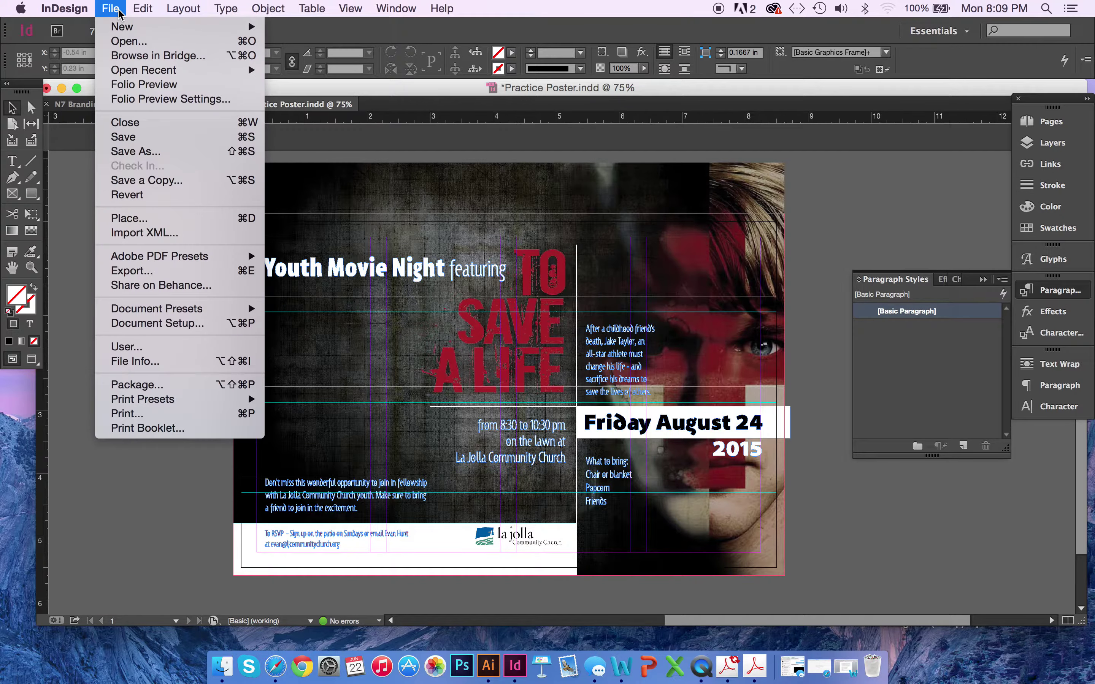
click(134, 323)
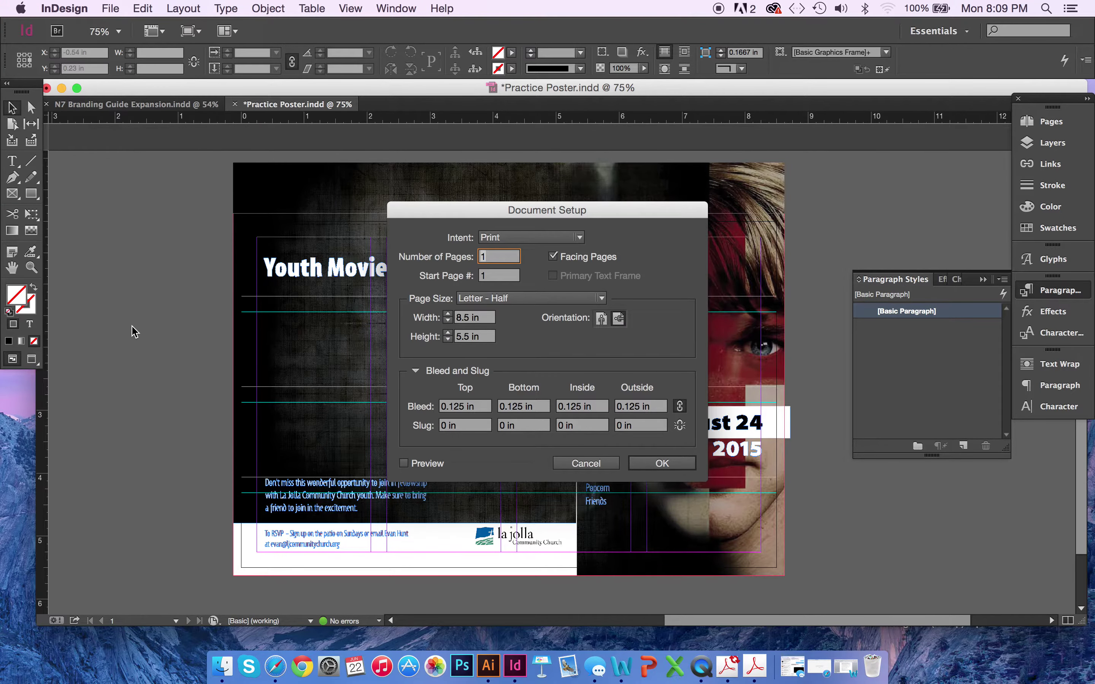
click(459, 407)
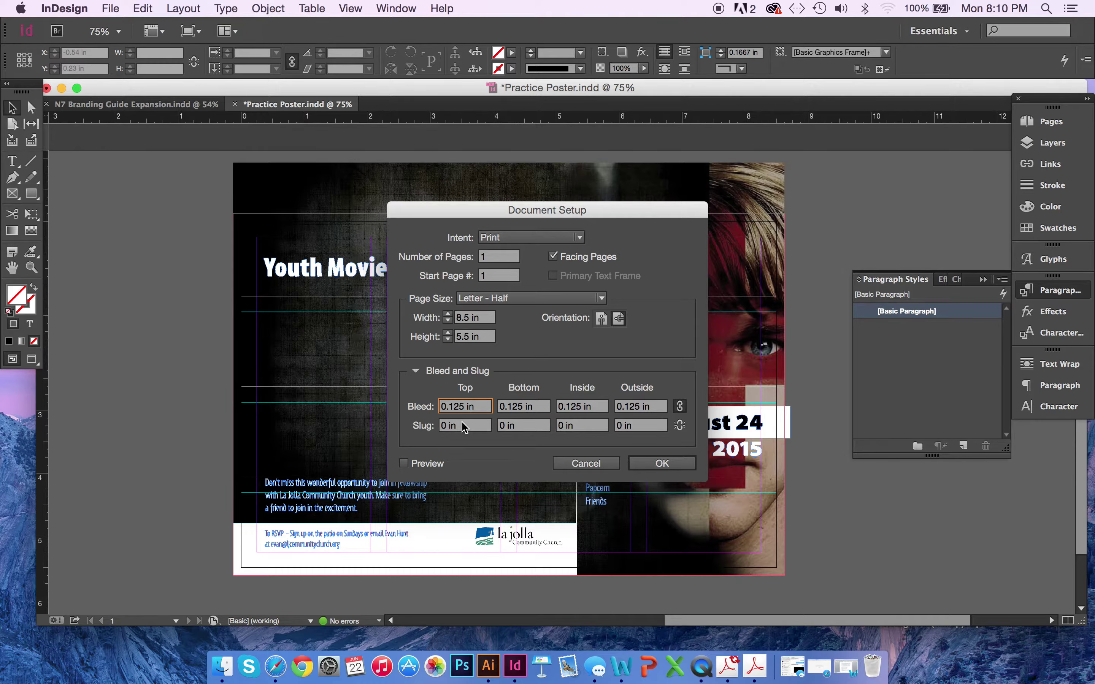
click(575, 465)
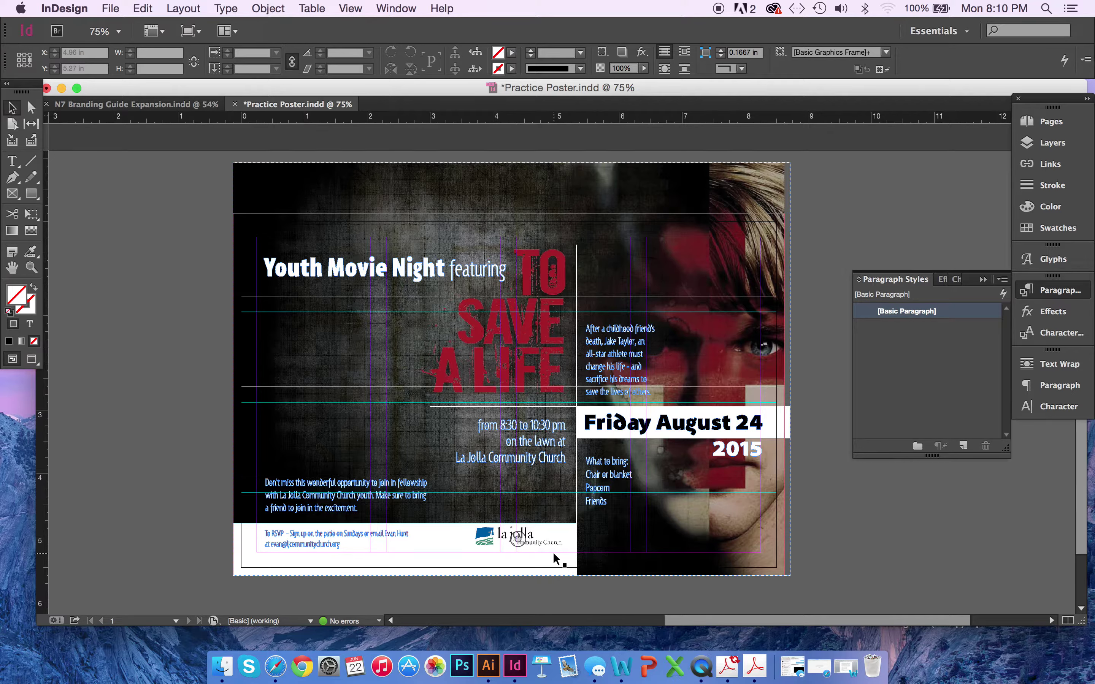
Step: Try linked page margins of 0.375 in and 0.1875 in, ending with 0.25 in on all sides
click(141, 9)
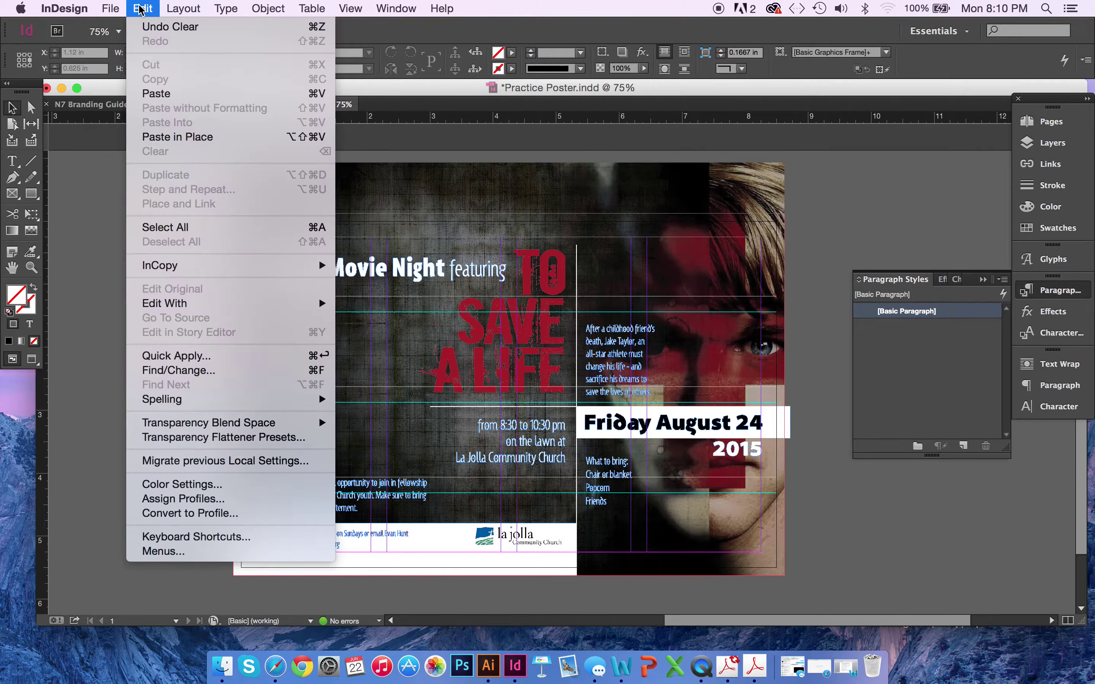
mouse_move(183, 8)
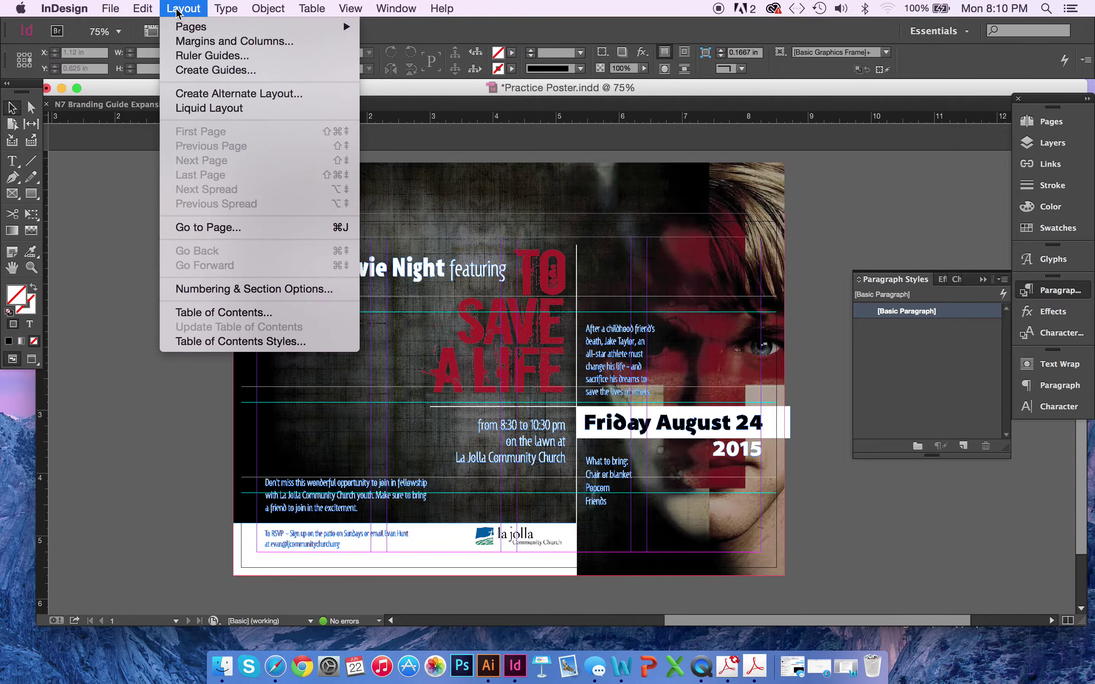
click(186, 45)
drag(432, 270, 523, 265)
click(518, 305)
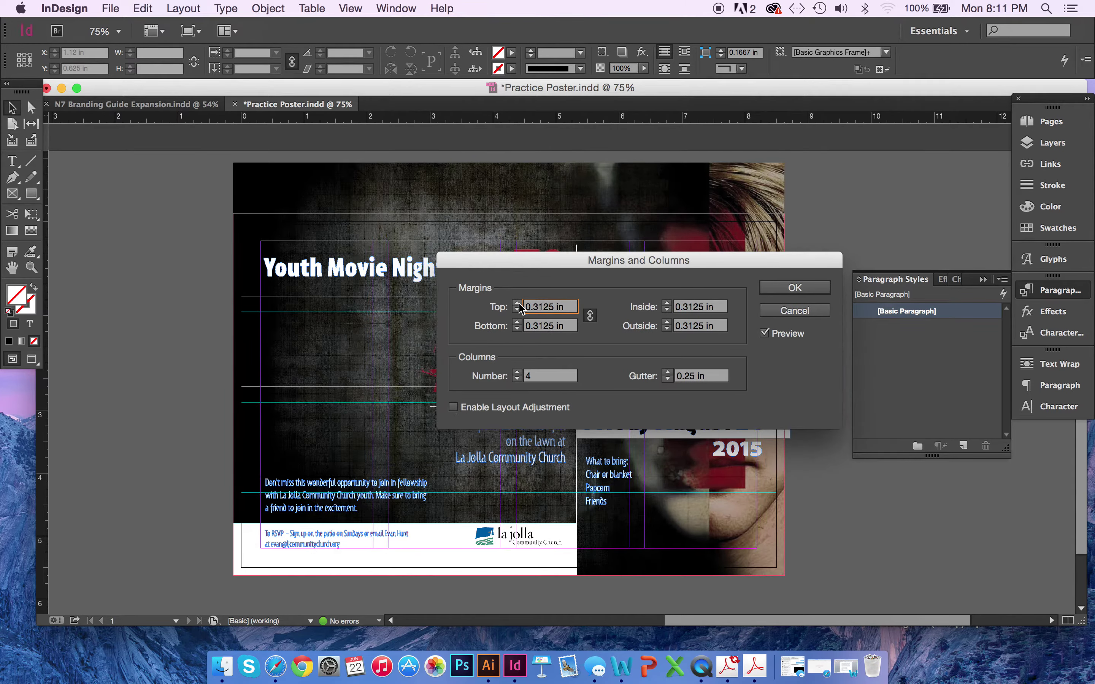
click(517, 303)
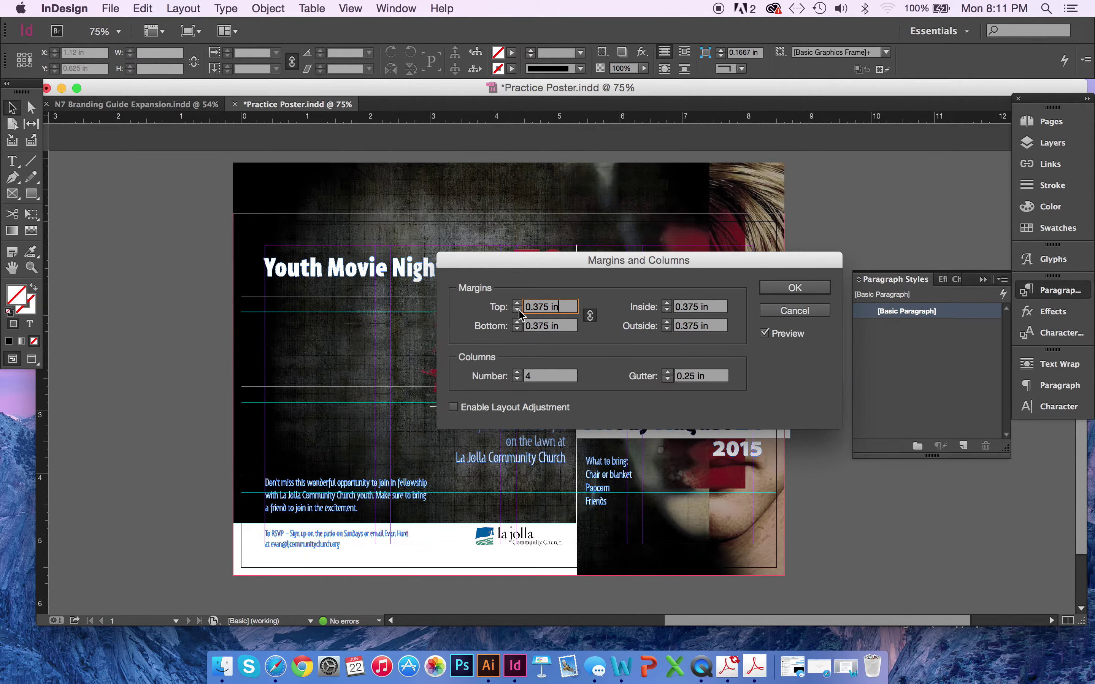
click(518, 311)
click(518, 311)
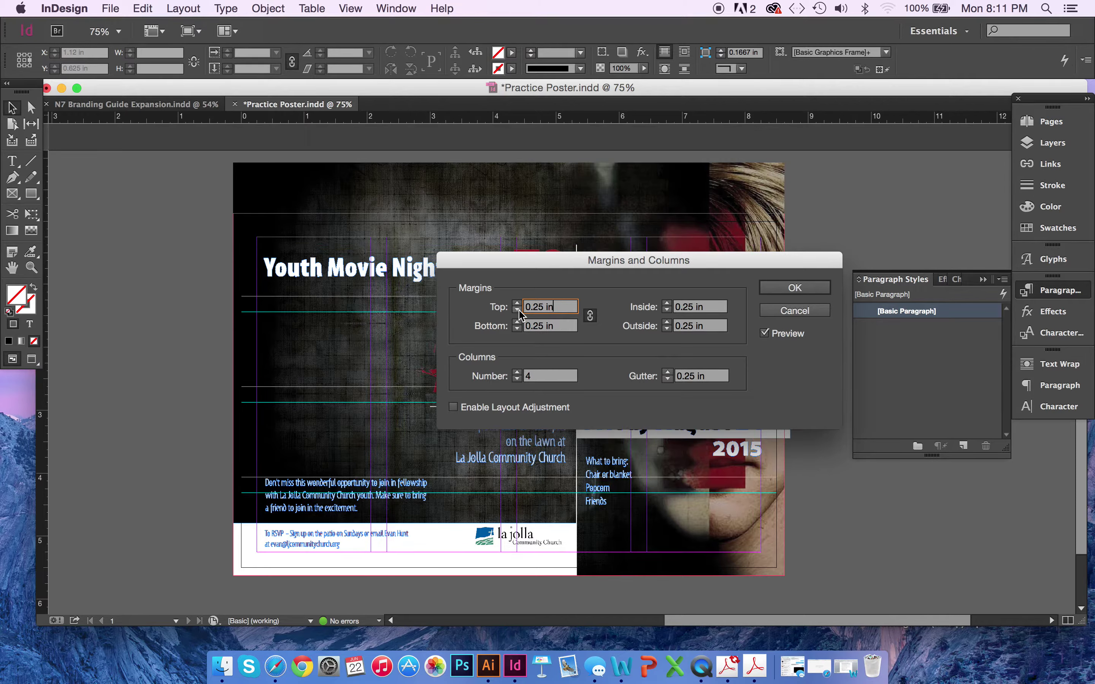
click(518, 311)
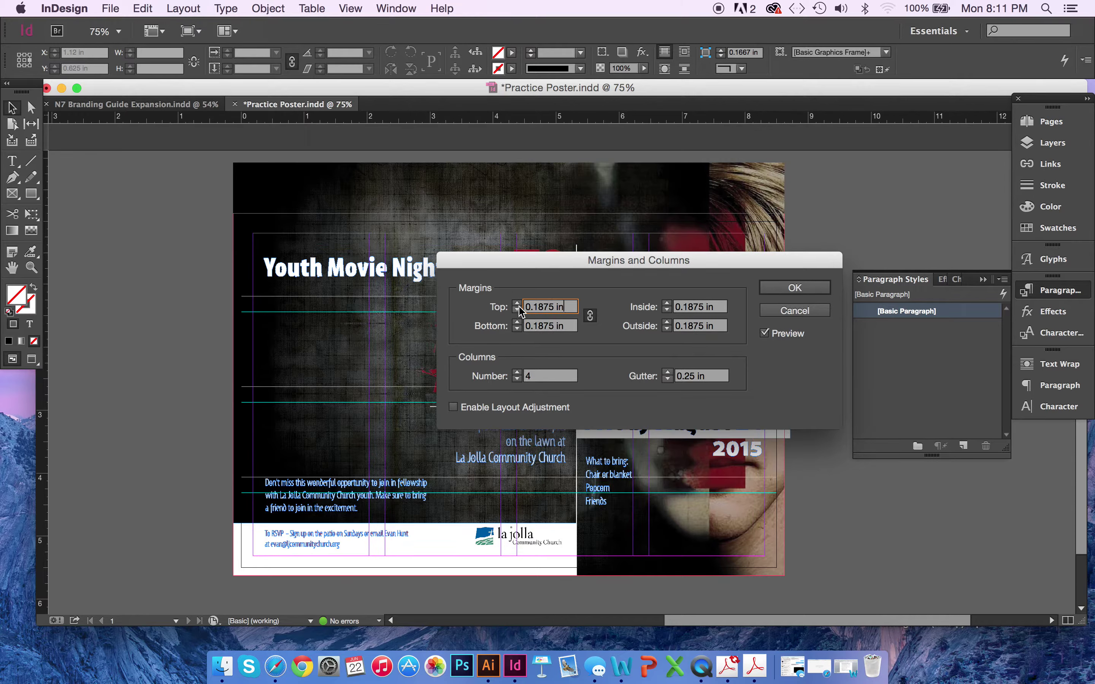
click(517, 304)
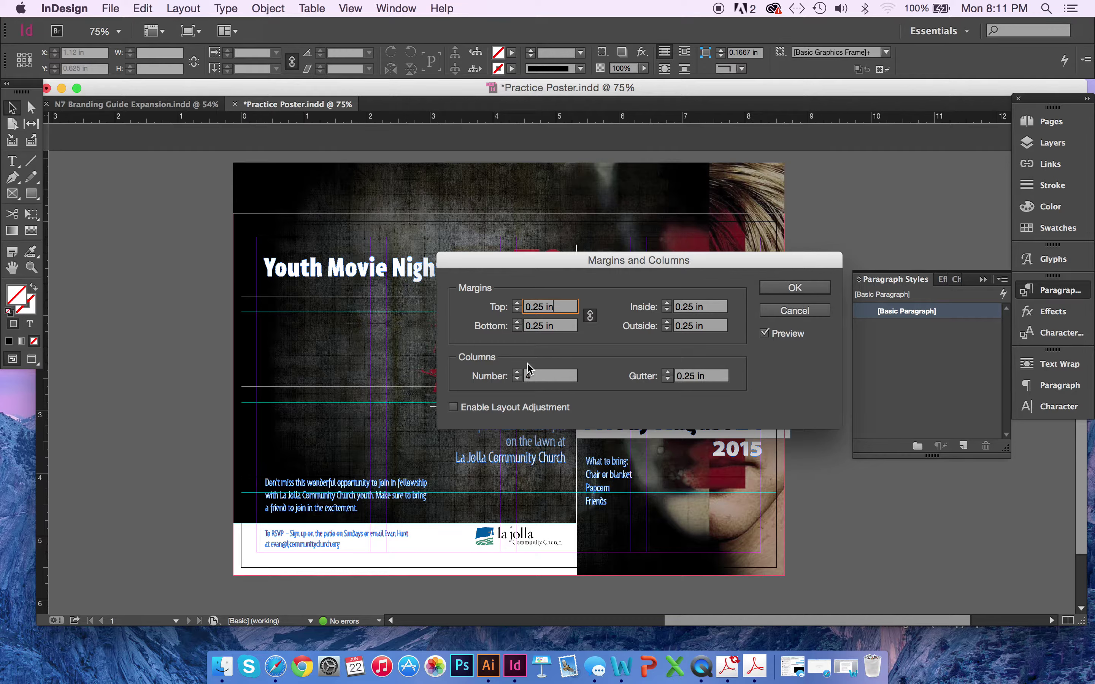
Step: Try six and five columns for the page, and discard the margin and column changes
click(517, 373)
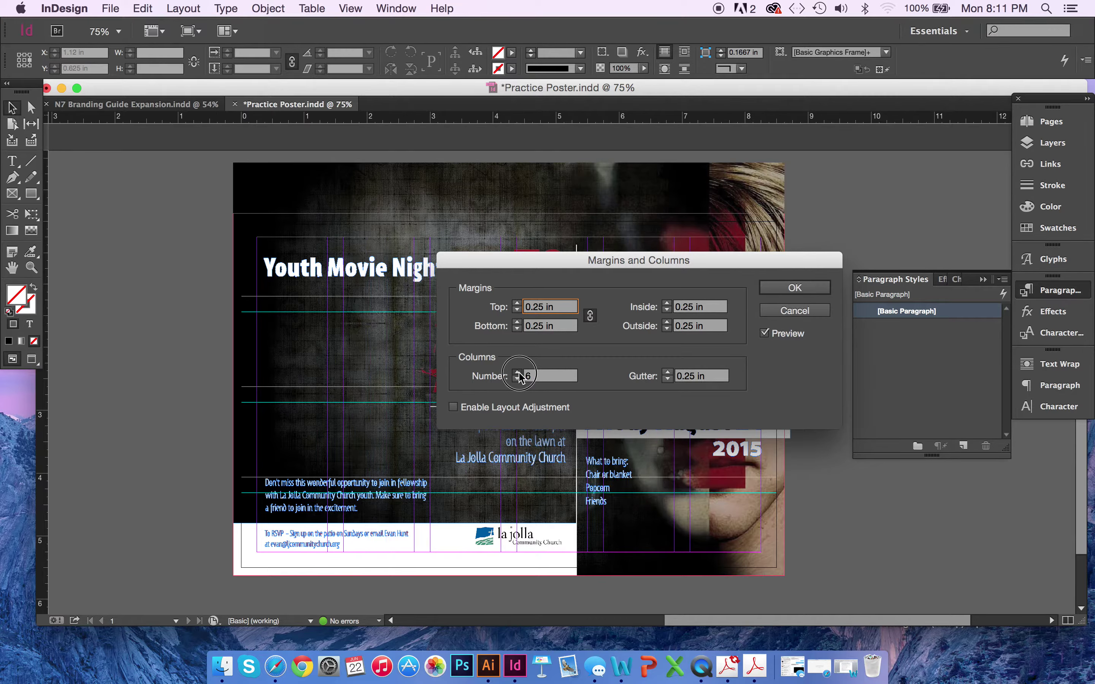
click(519, 380)
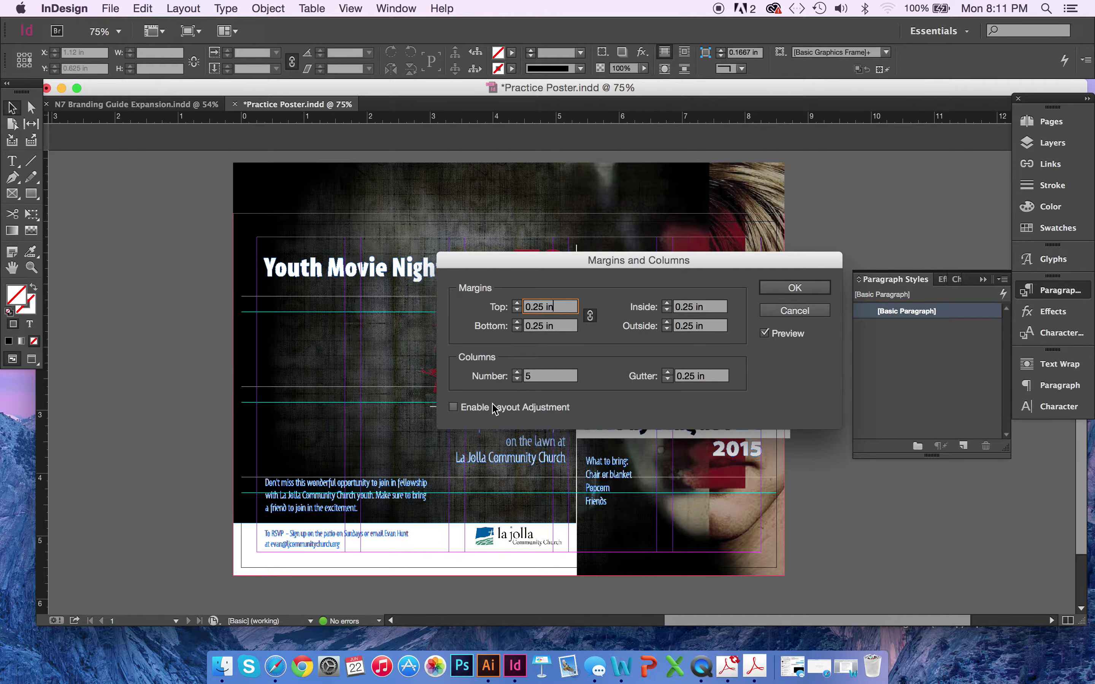
click(808, 312)
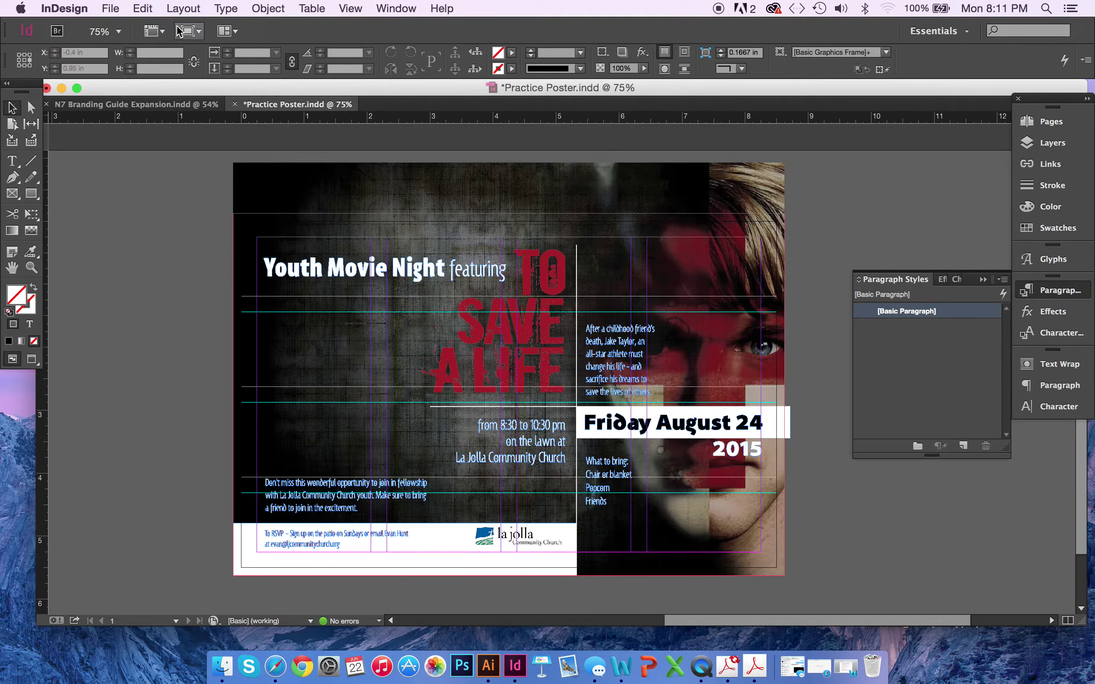
Step: Try different numbers of row guides with Create Guides, and discard them
click(187, 9)
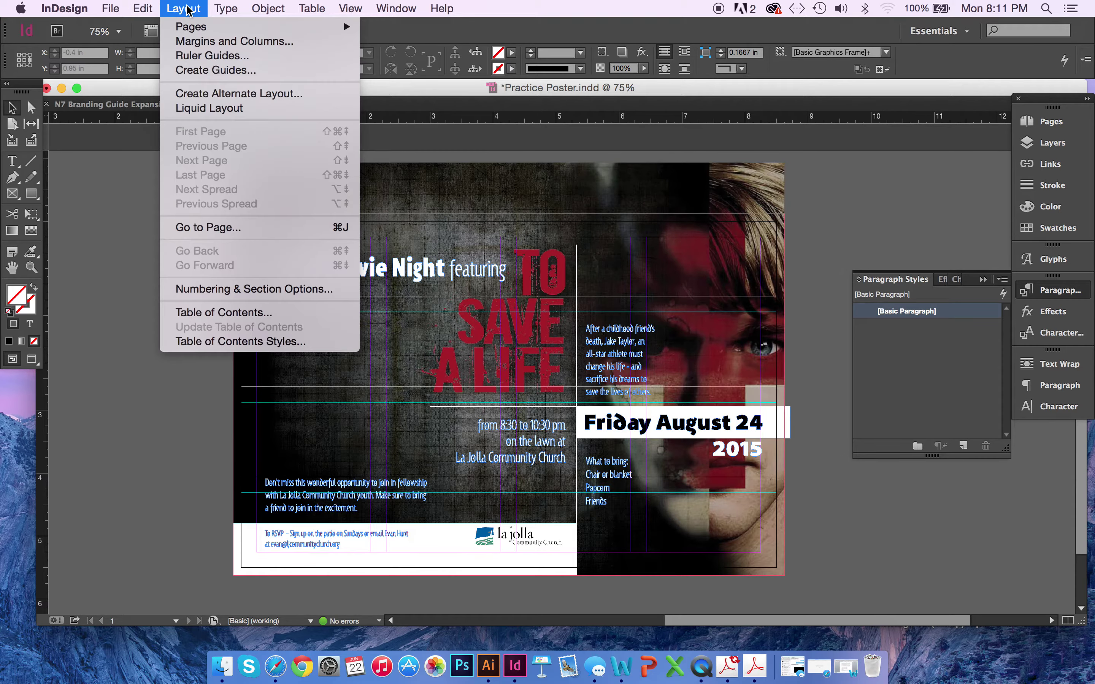
click(201, 71)
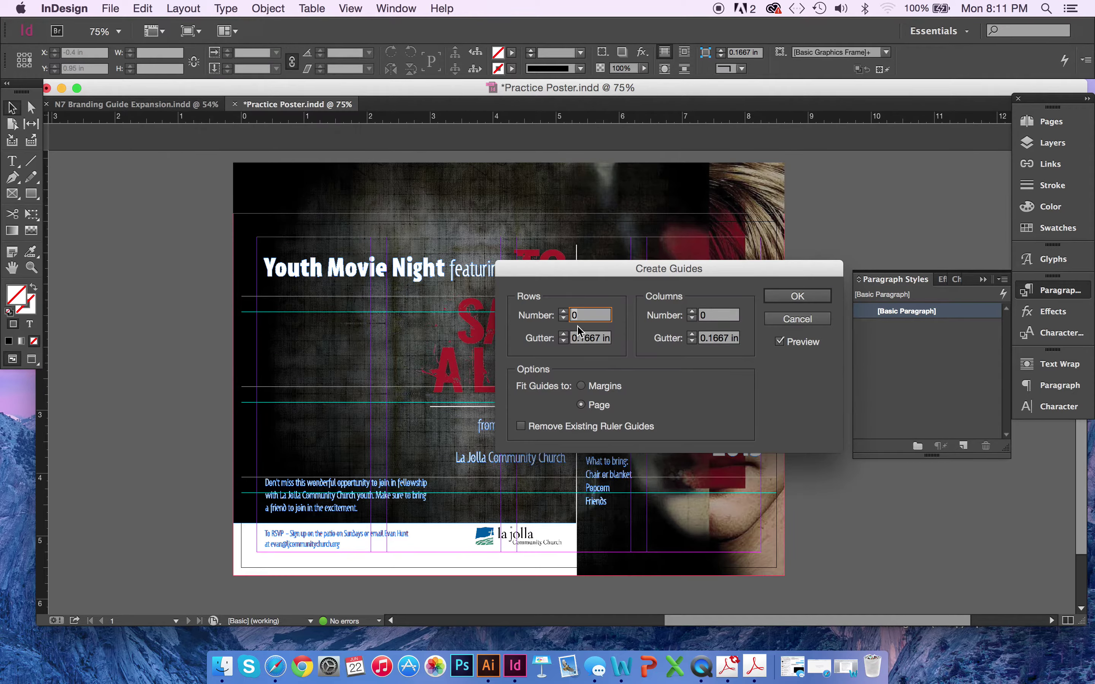
click(563, 312)
click(564, 313)
click(564, 319)
click(809, 322)
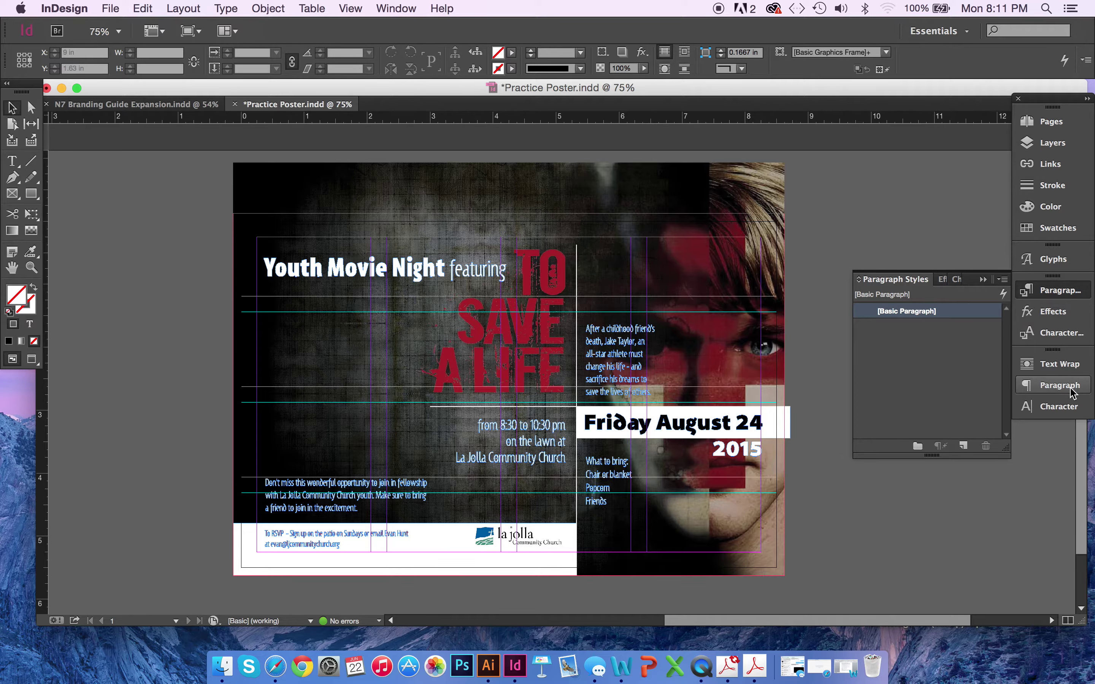
Step: View the character settings and the text wrap settings, and select the poster's background artwork
click(1071, 413)
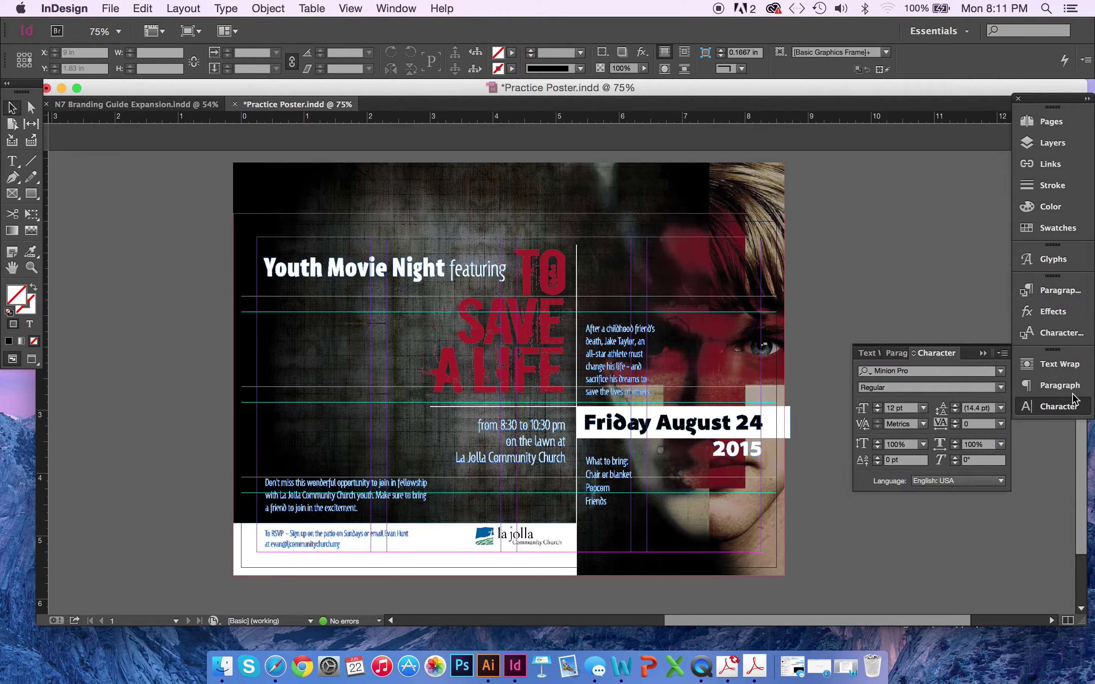
click(1074, 366)
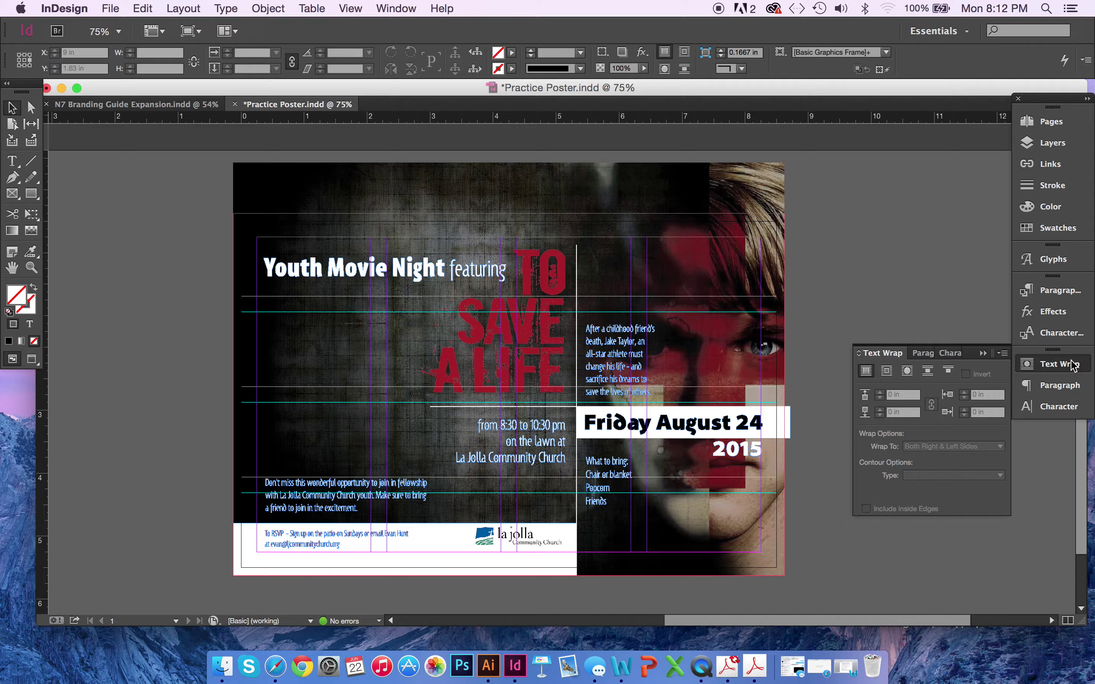
click(629, 371)
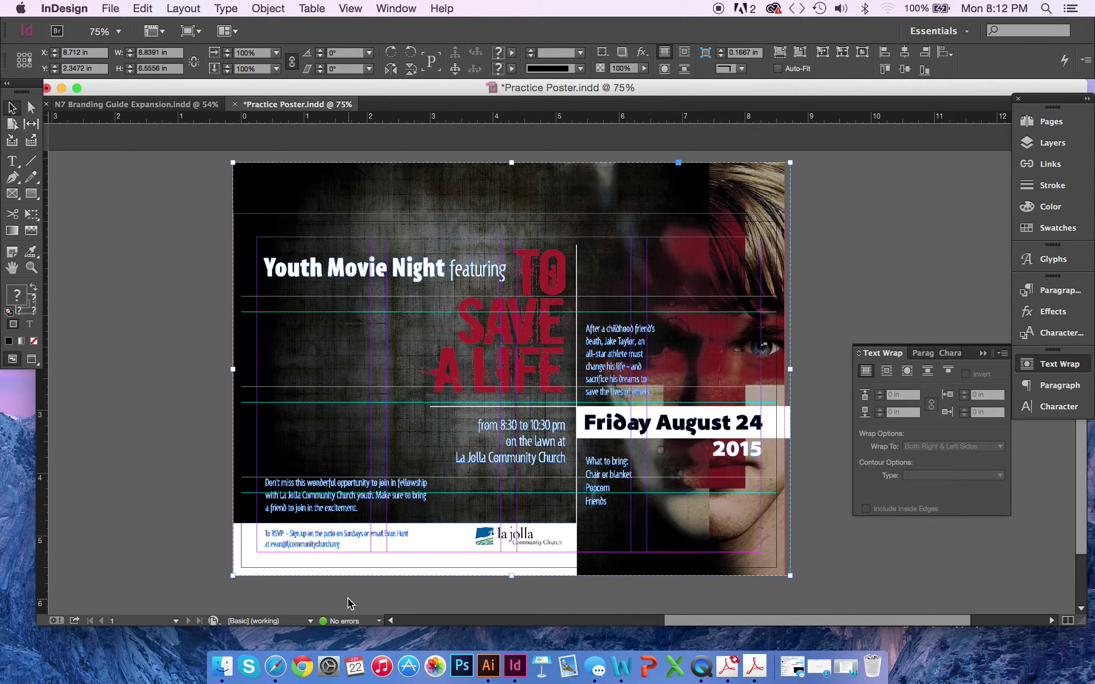
Step: Check the Practice Poster document for errors in Preflight
click(378, 622)
click(428, 583)
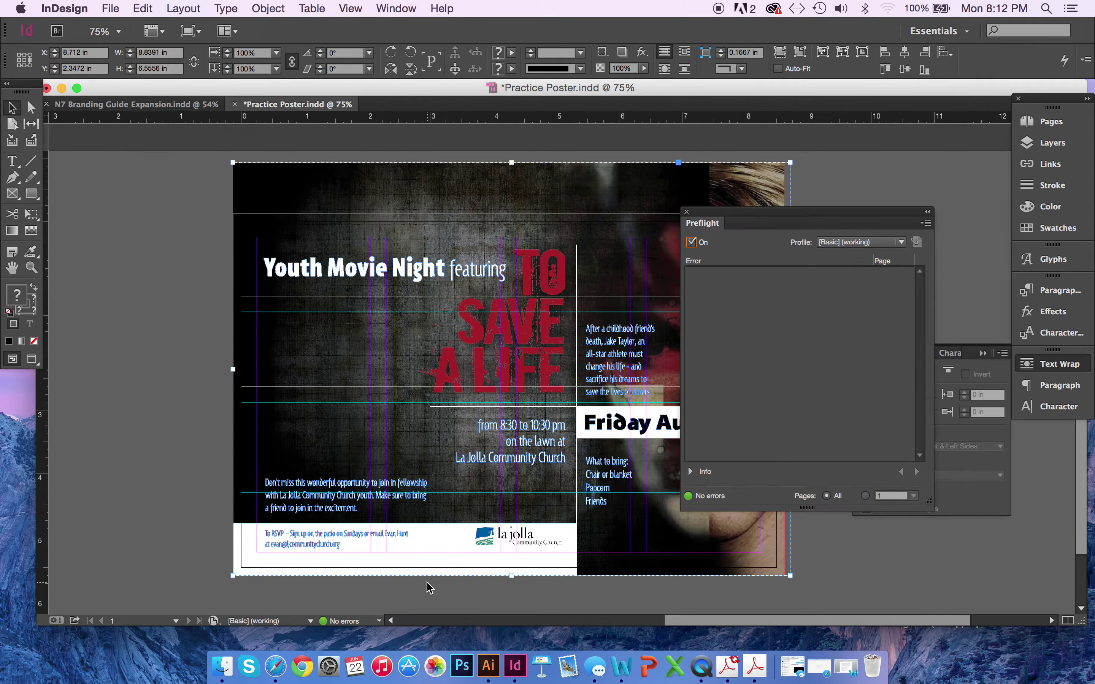
click(686, 212)
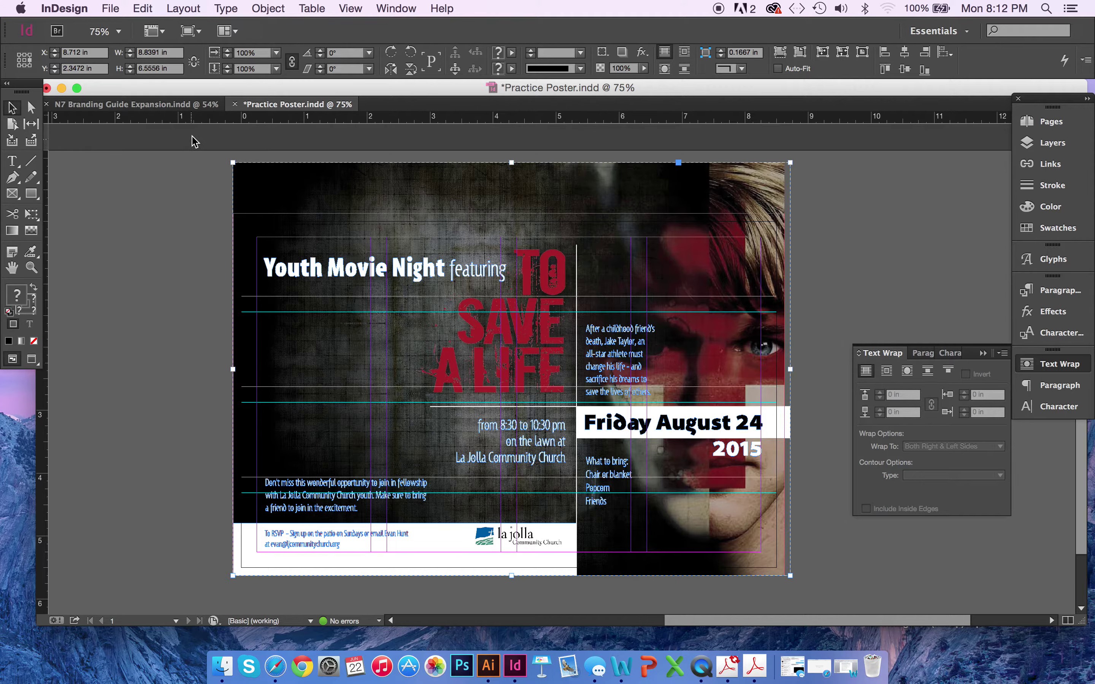
Step: Switch to the N7 Branding Guide Expansion document and examine its link errors in Preflight
click(193, 108)
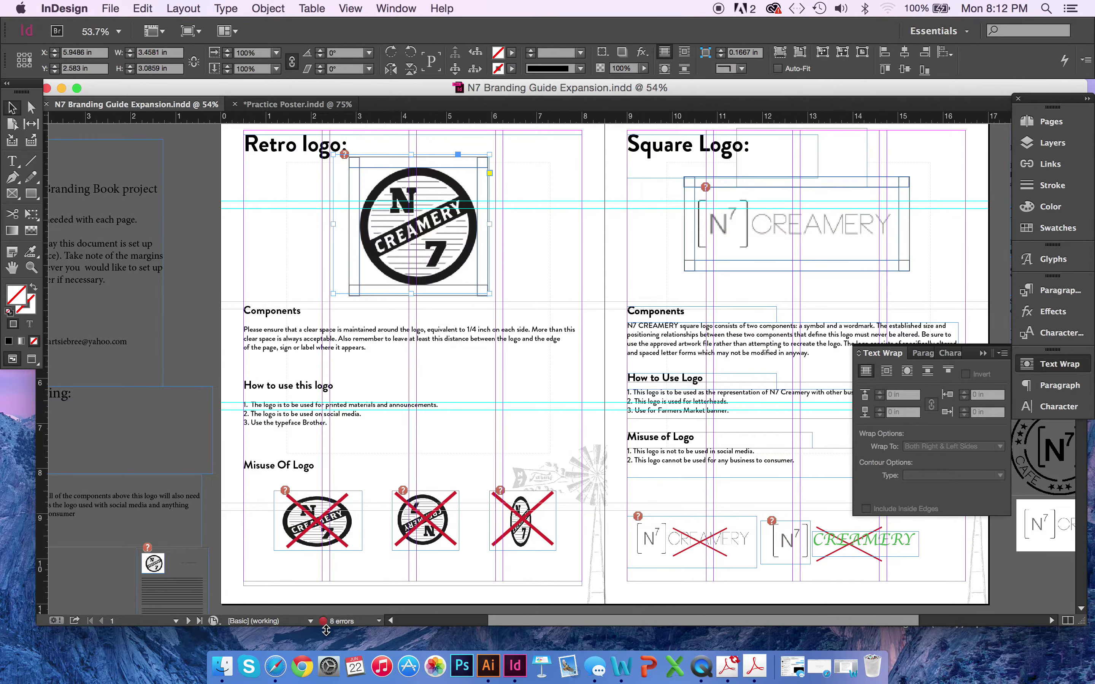
click(379, 621)
click(416, 584)
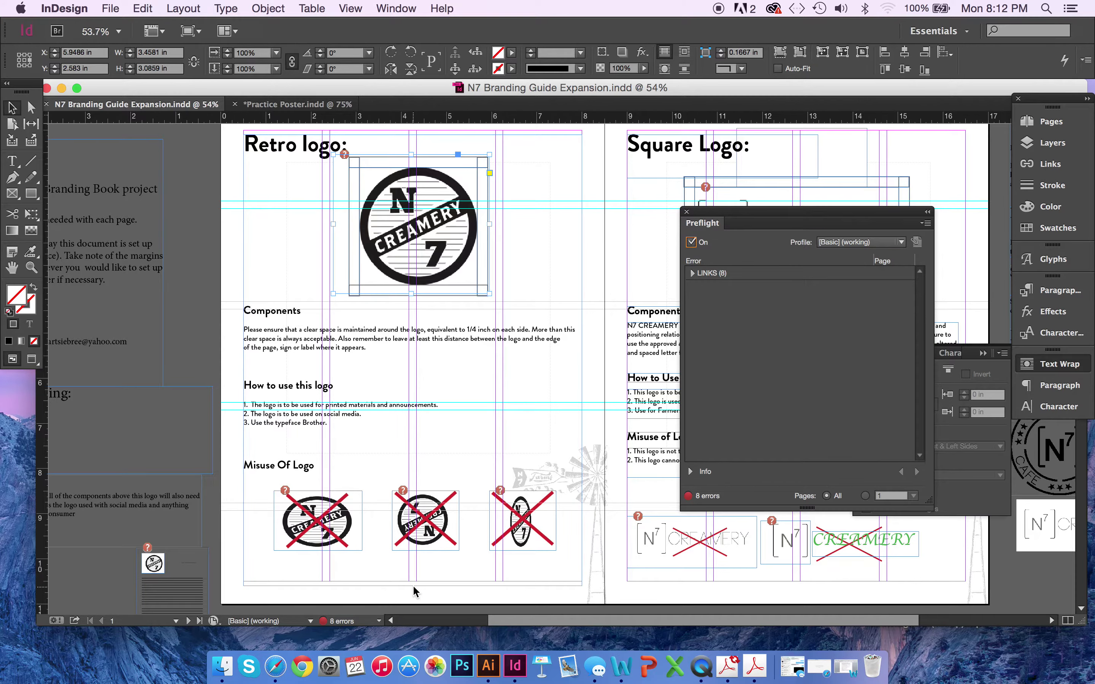
click(693, 273)
click(704, 287)
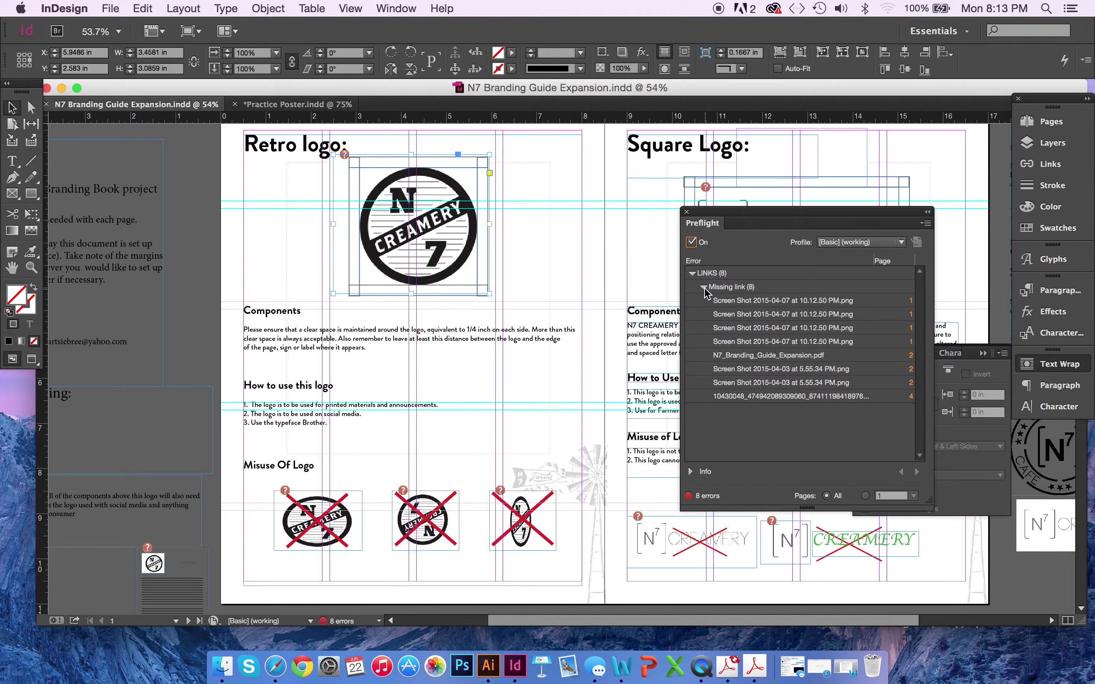
click(687, 212)
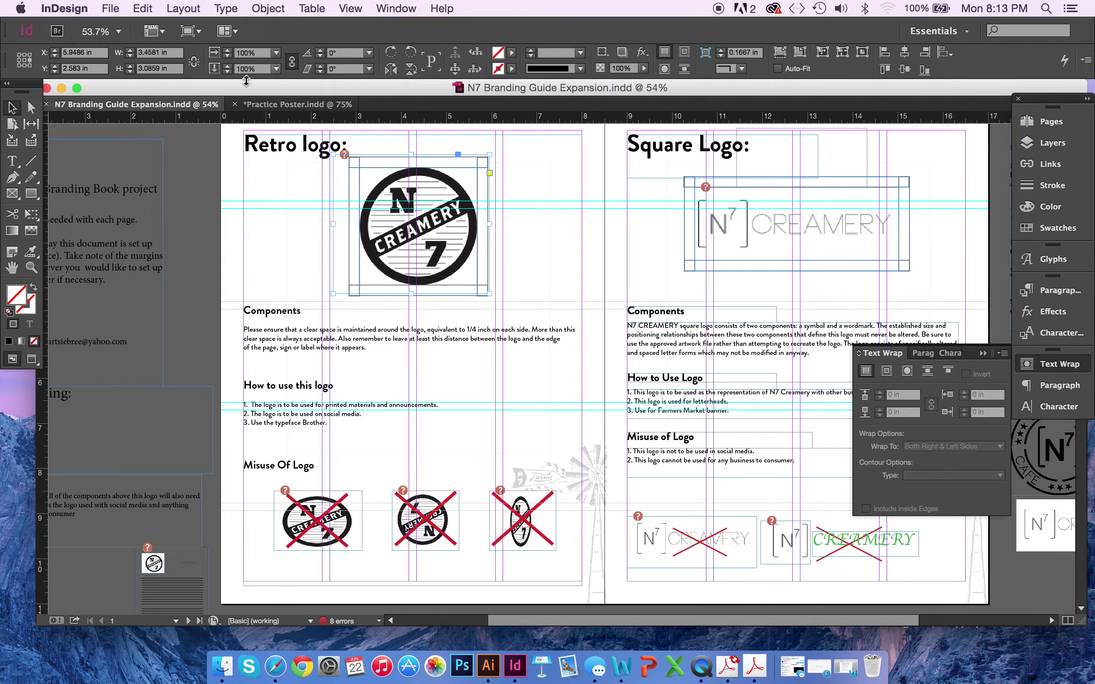
Step: Start exporting the Practice Poster document as Adobe PDF (Print), replacing the existing Practice Poster.pdf
click(299, 105)
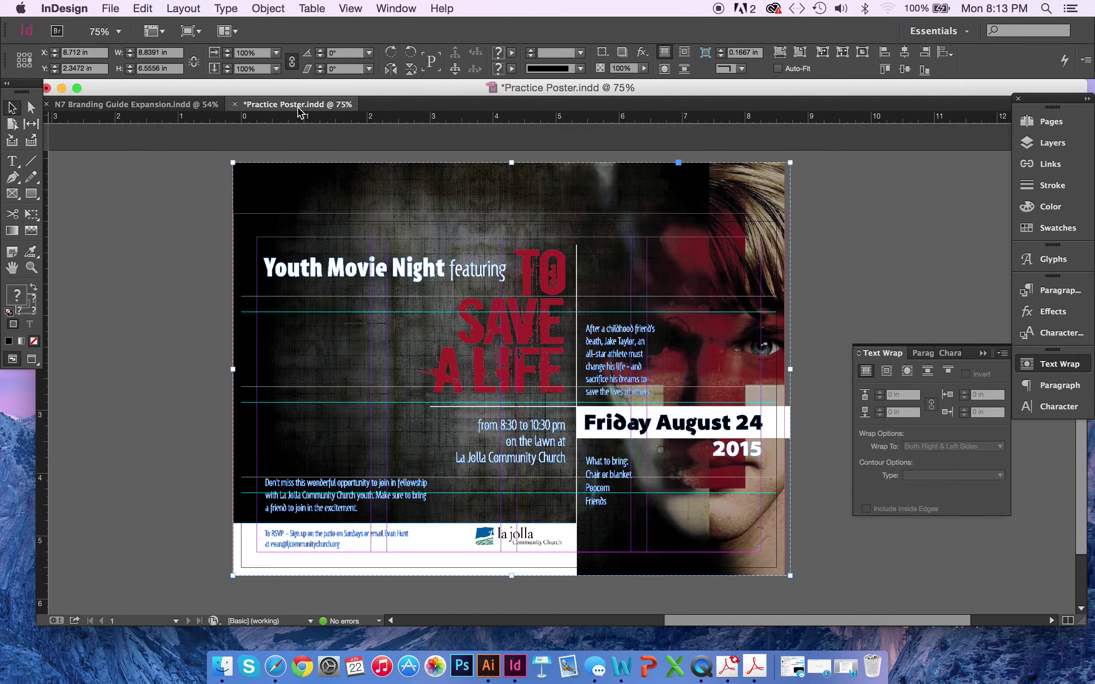
key(super+e)
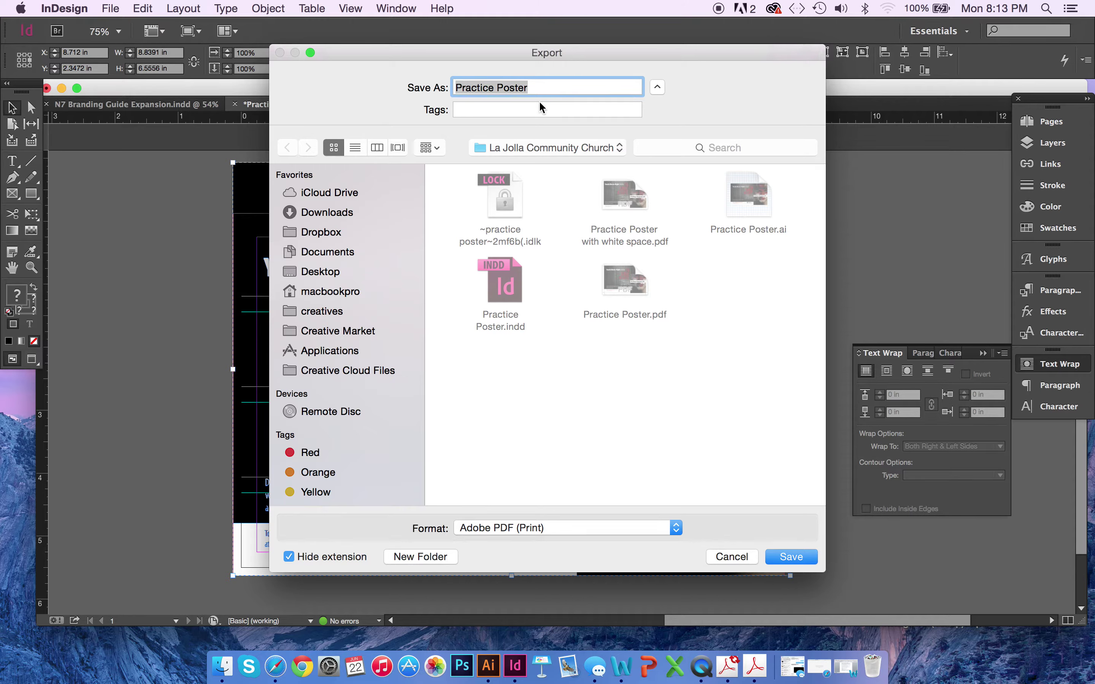
click(581, 530)
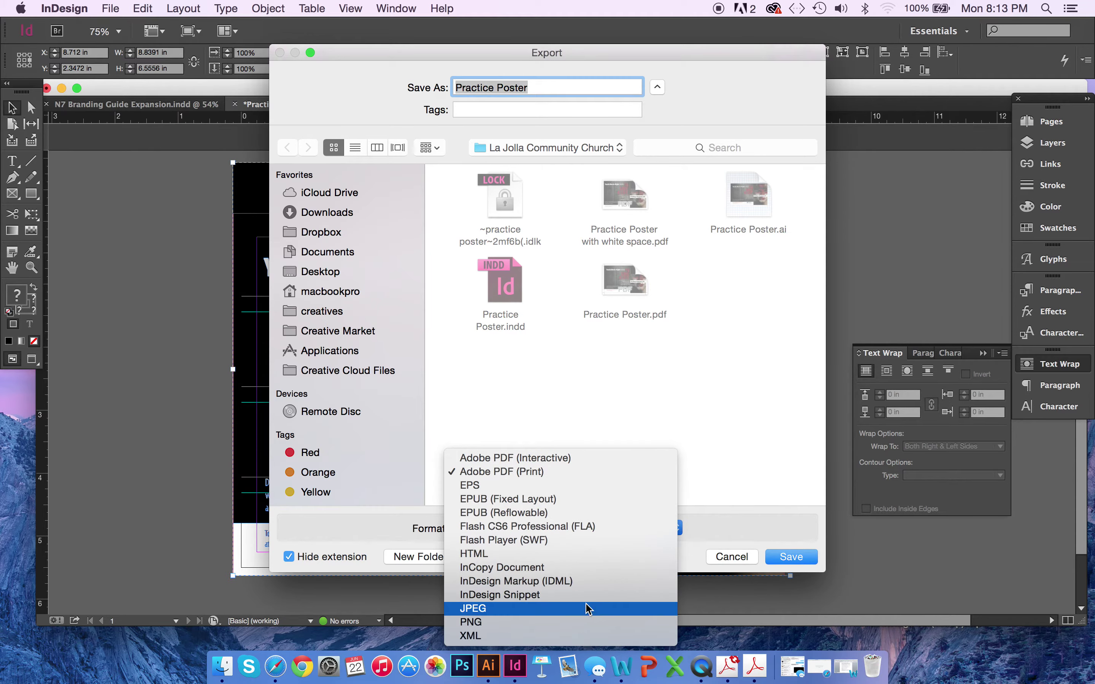
click(593, 472)
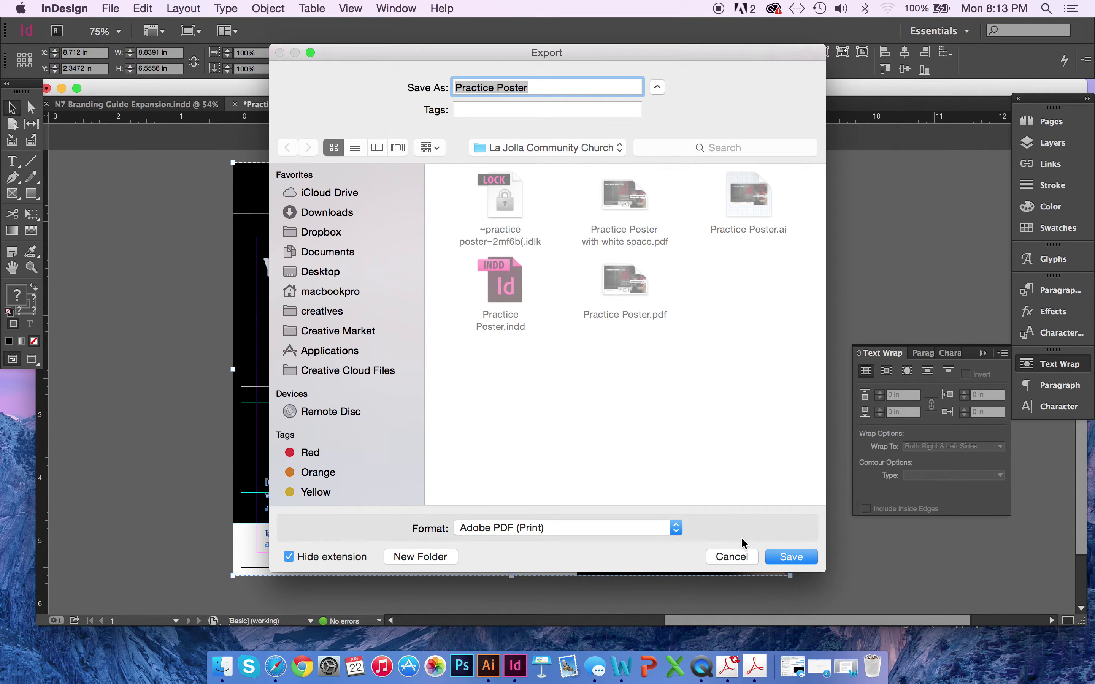
click(774, 558)
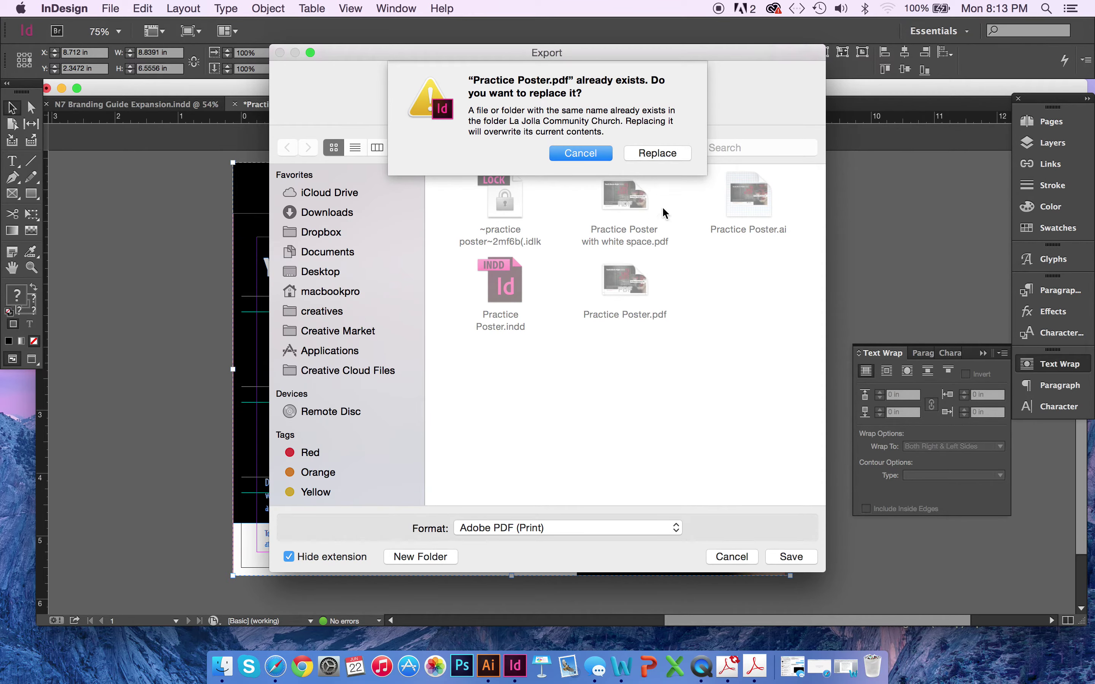
click(659, 152)
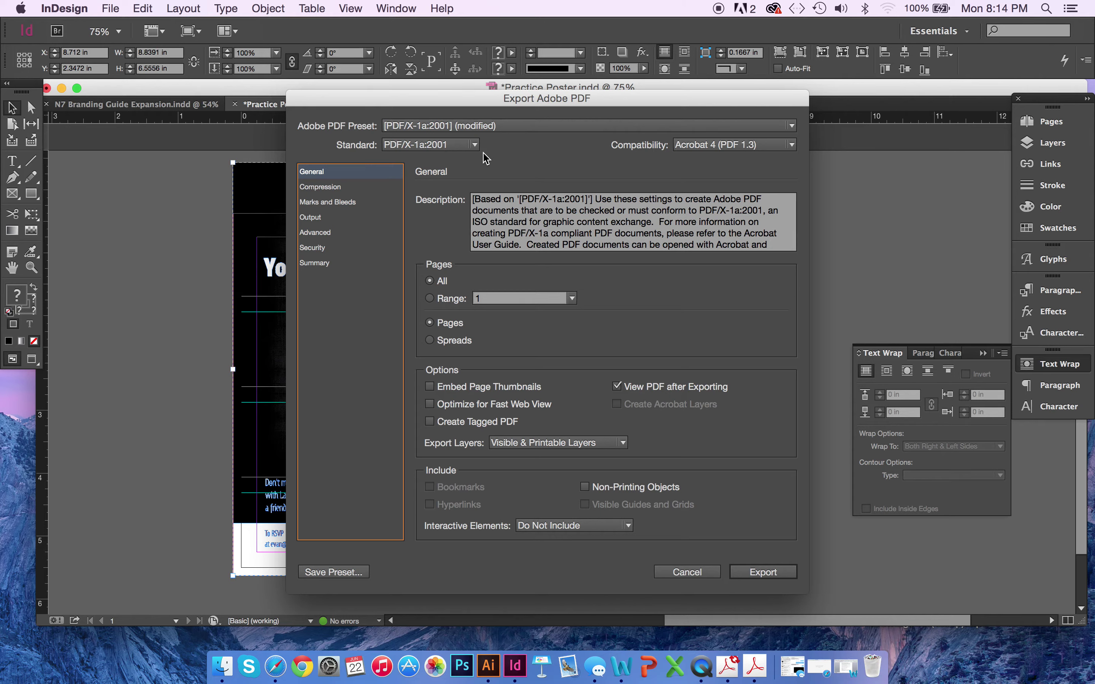
Step: Turn on the document bleed settings and crop marks for the PDF export
click(368, 204)
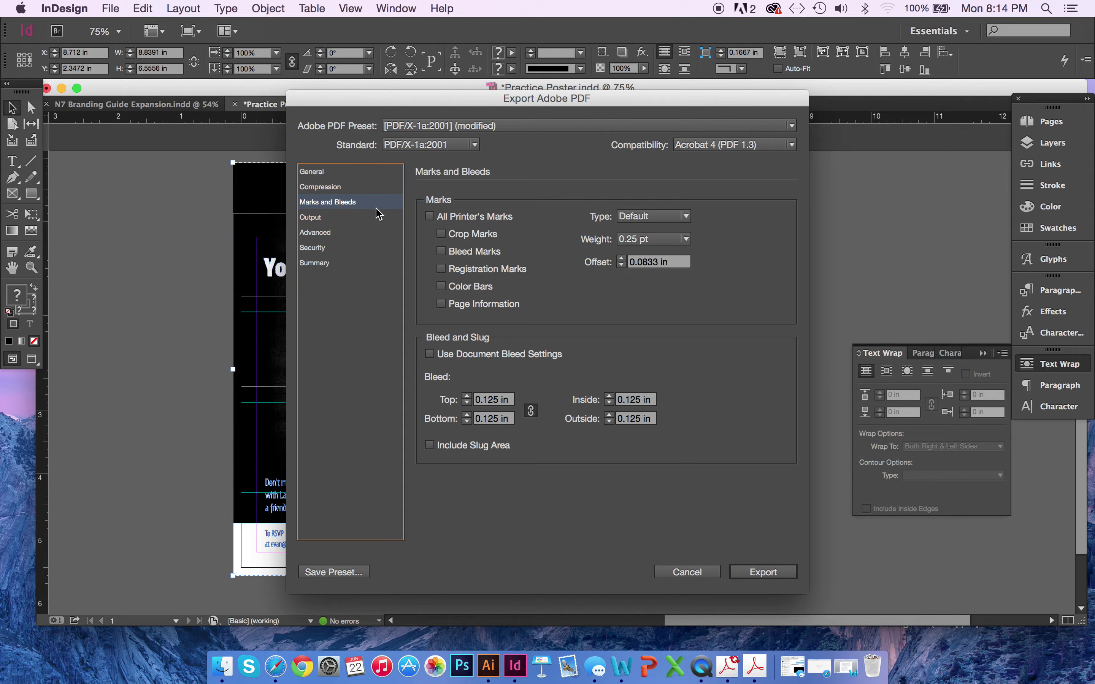
click(429, 354)
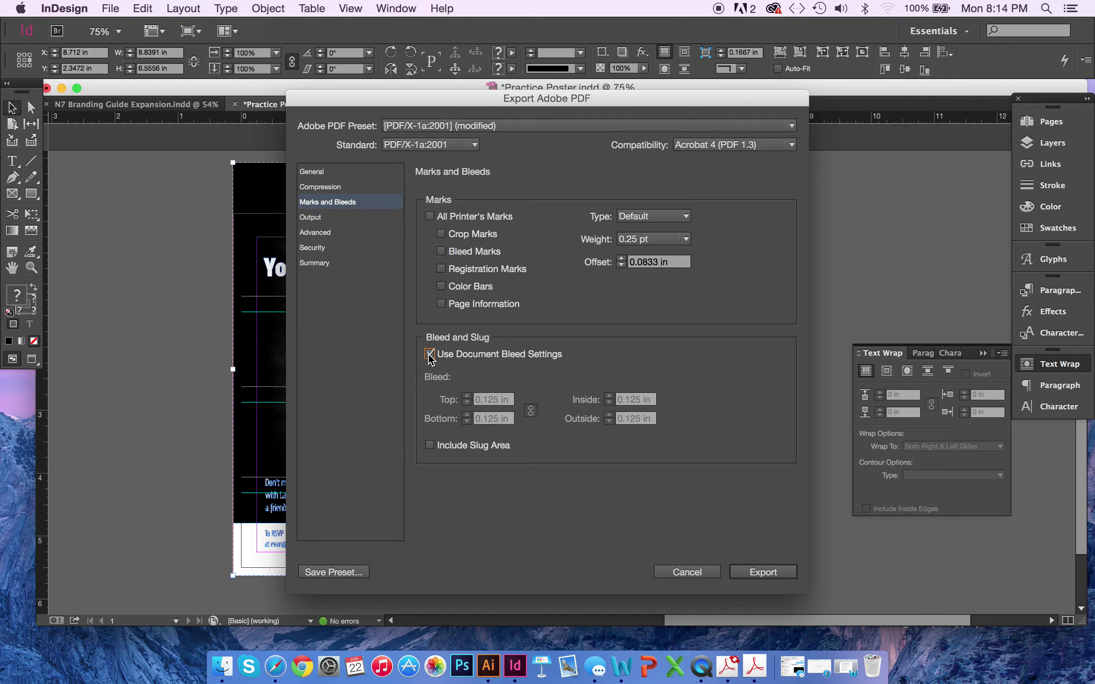
click(442, 235)
Step: Export the PDF with the unmodified PDF/X-1a:2001 preset, adding crop marks and using the document bleed settings
click(562, 131)
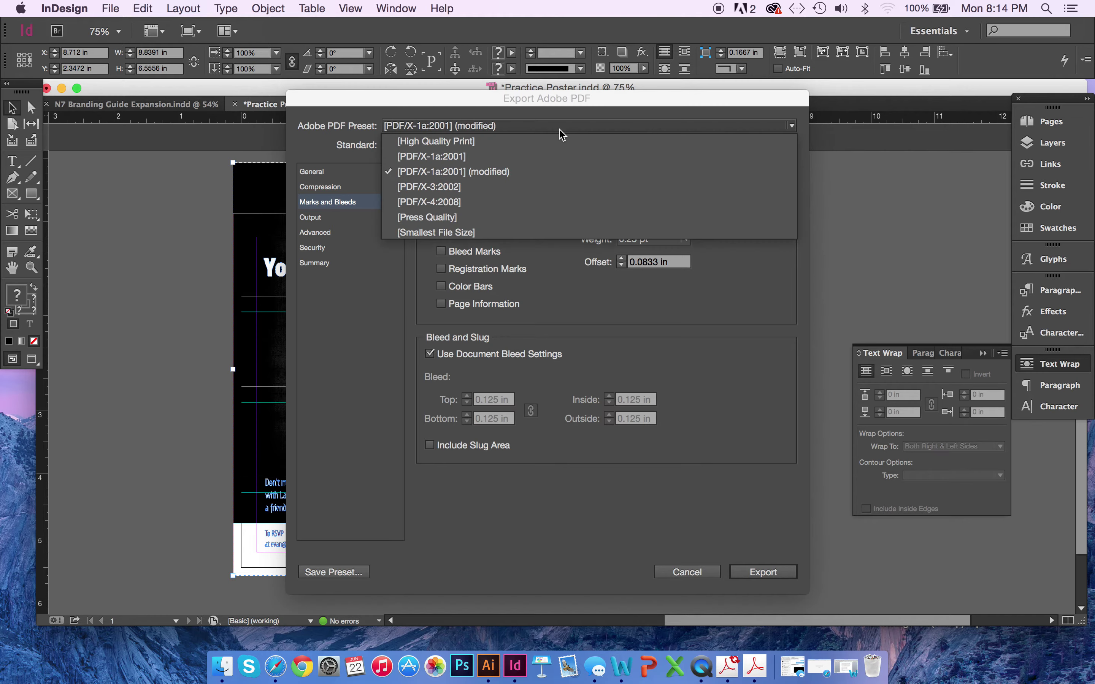
click(542, 157)
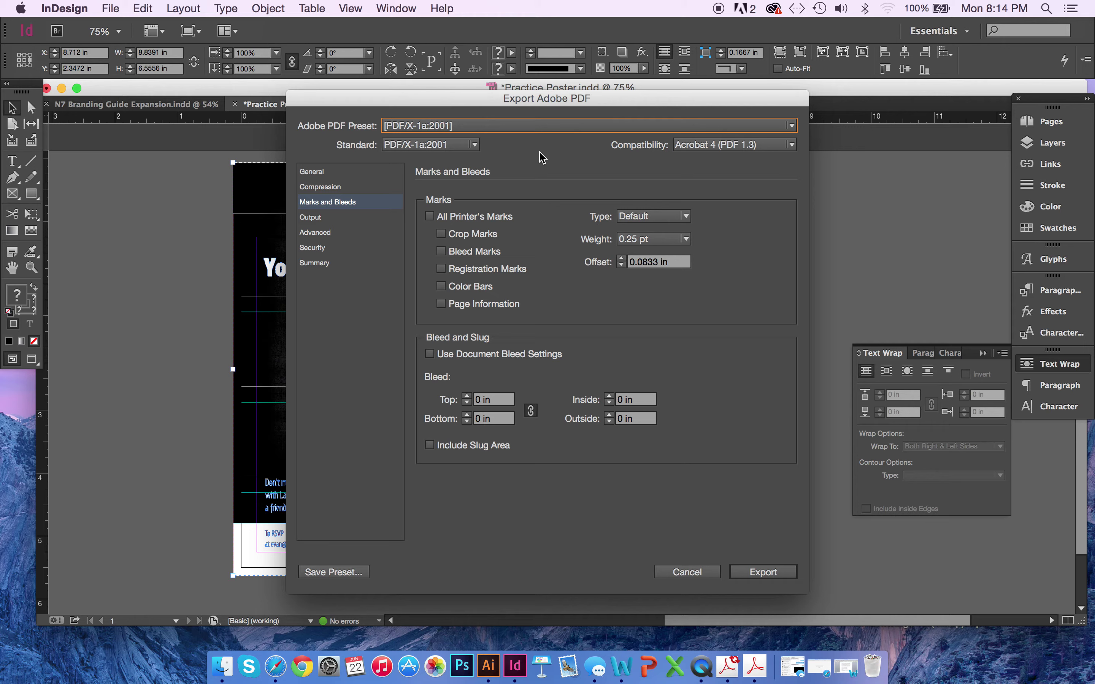
click(442, 236)
click(430, 355)
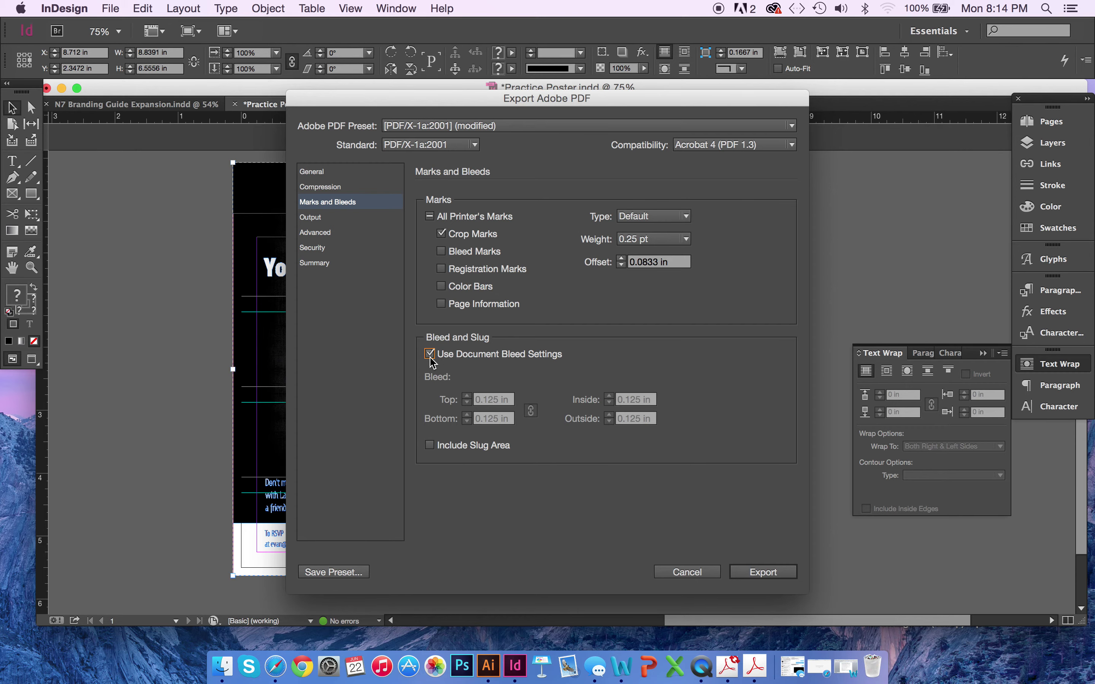
click(782, 575)
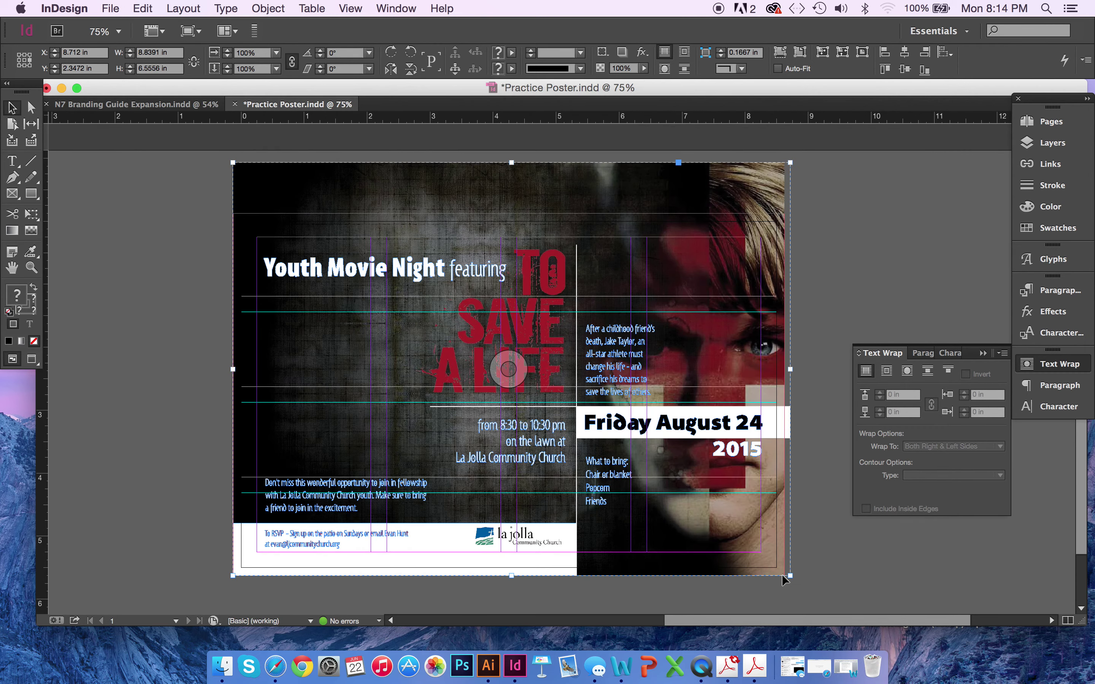